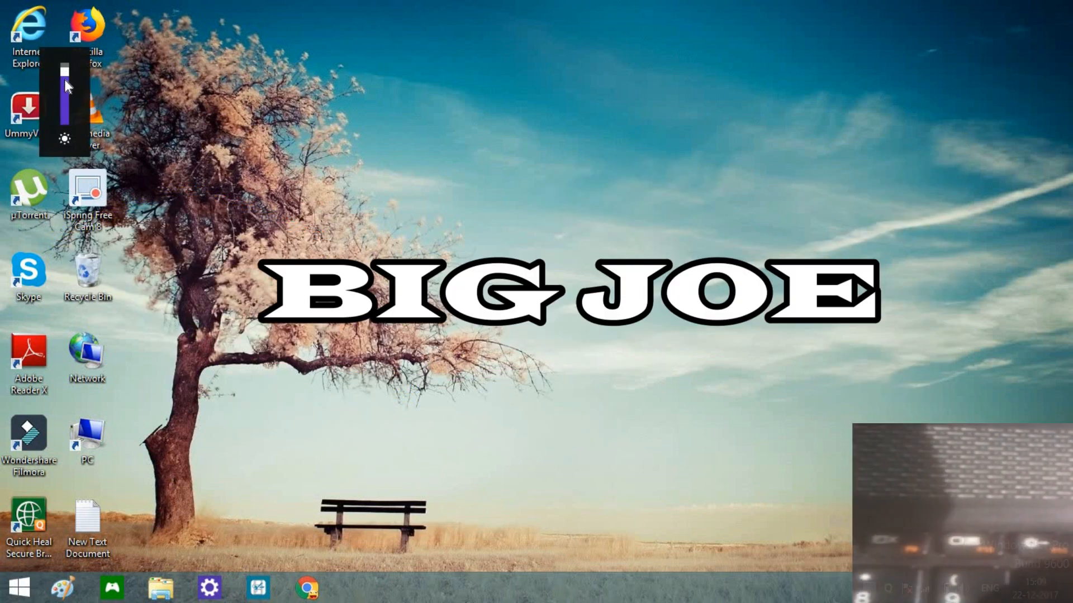
Raise the screen brightness one notch with the keyboard brightness-up key.
key("XF86MonBrightnessUp")
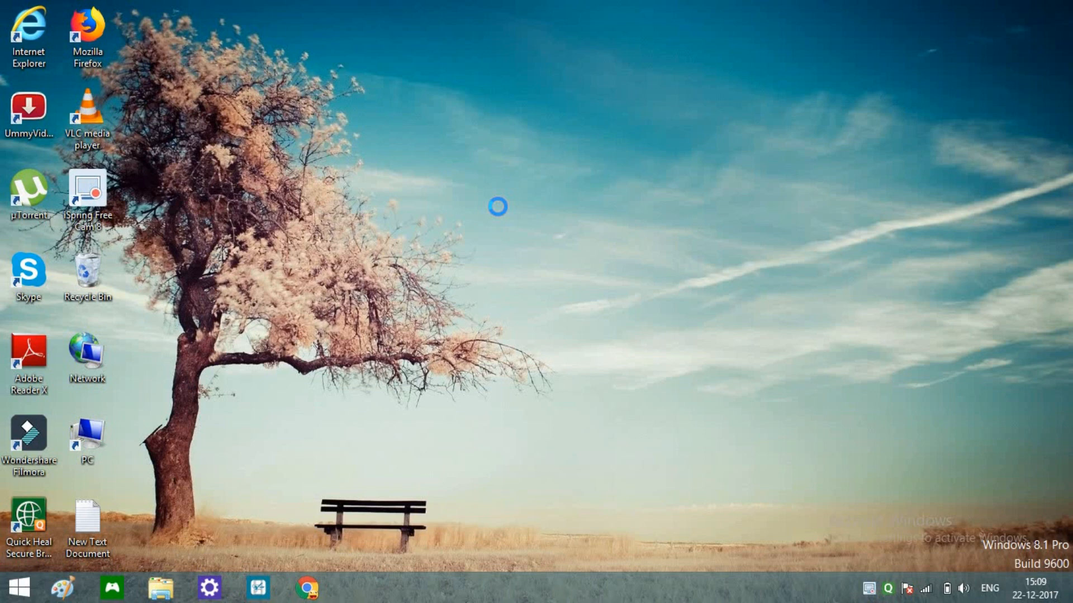
Open the Screen resolution settings from the desktop's right-click menu.
right_click(497, 208)
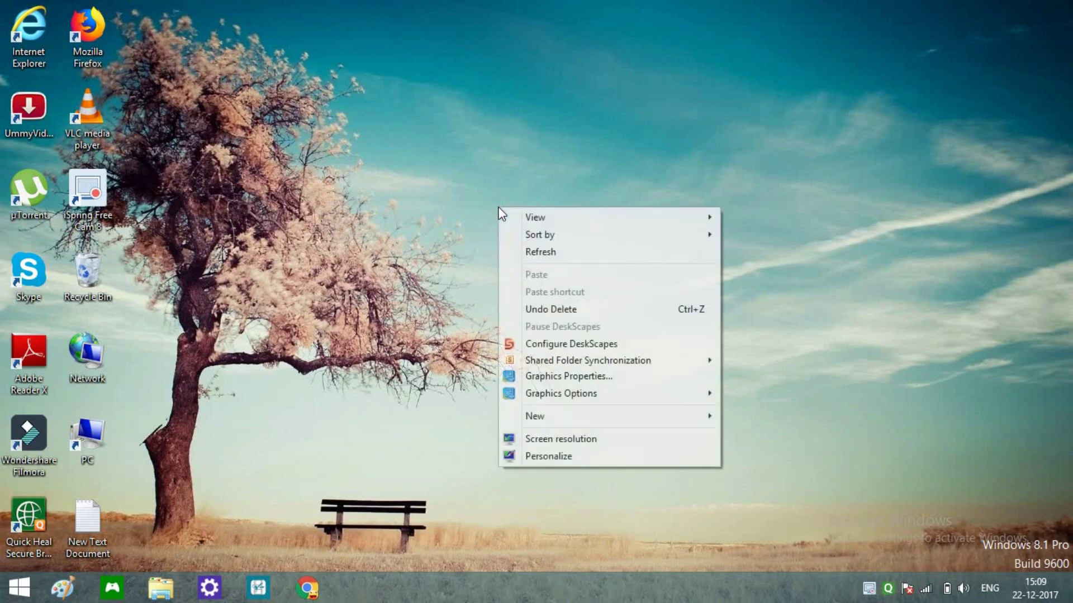
left_click(514, 442)
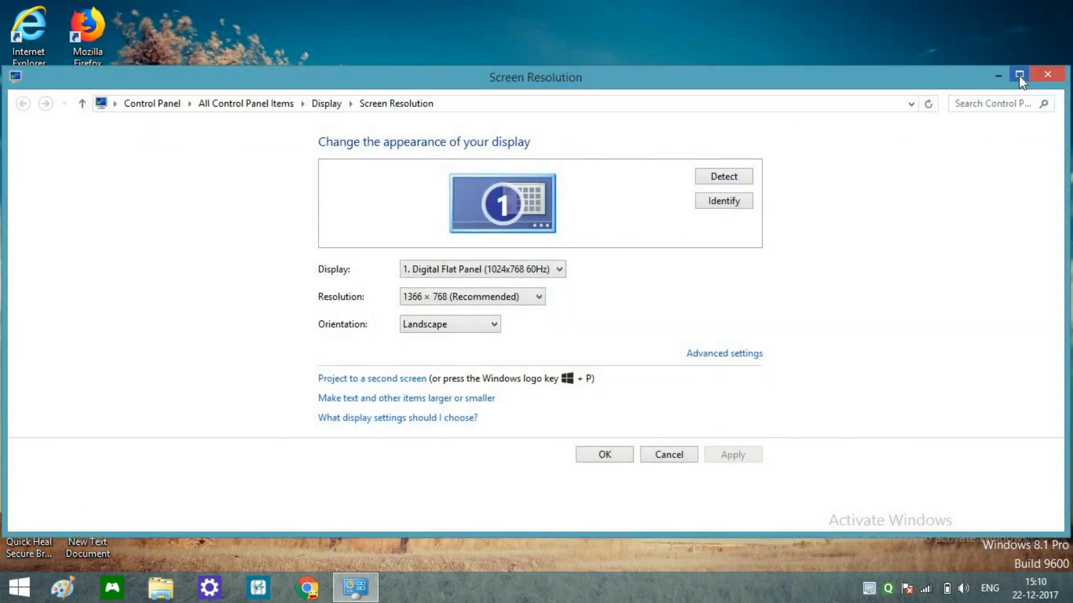
Reach the Power Options page with its screen brightness slider via Display, then close it.
left_click(1020, 78)
left_click(319, 32)
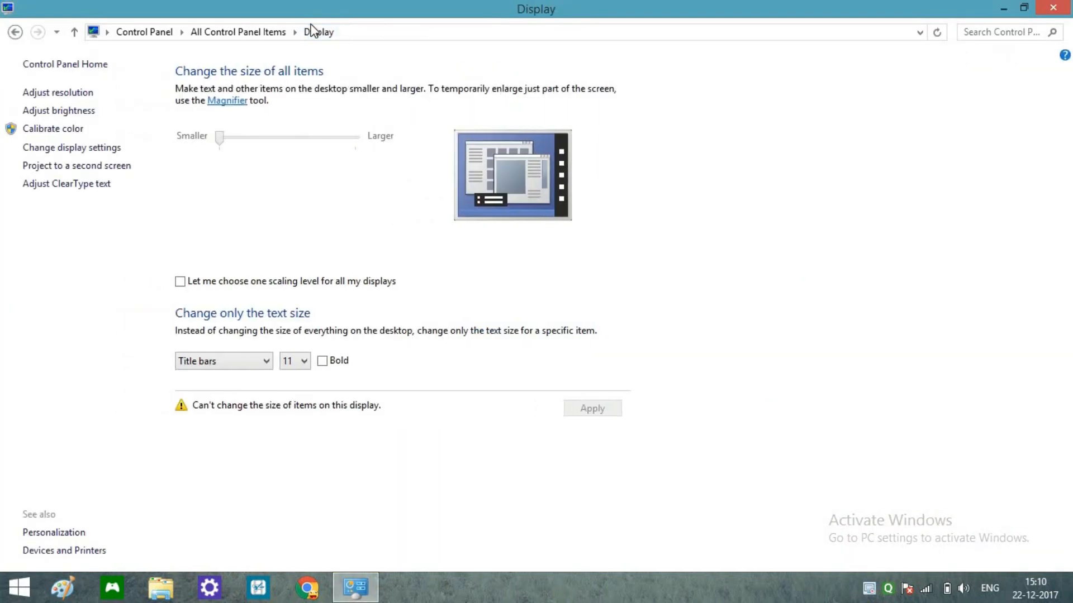
left_click(59, 110)
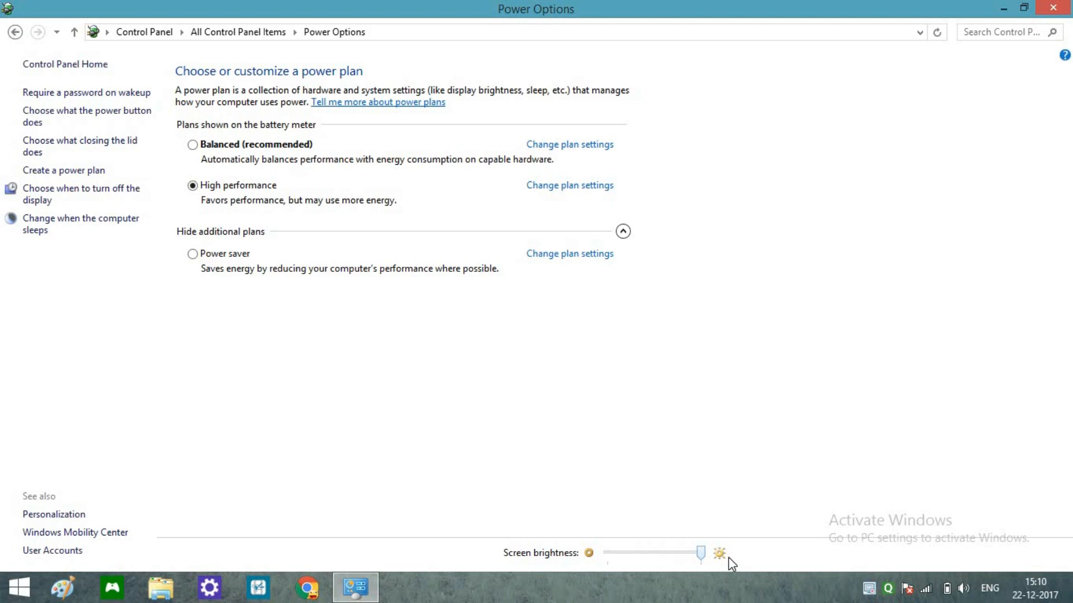
left_click(1054, 9)
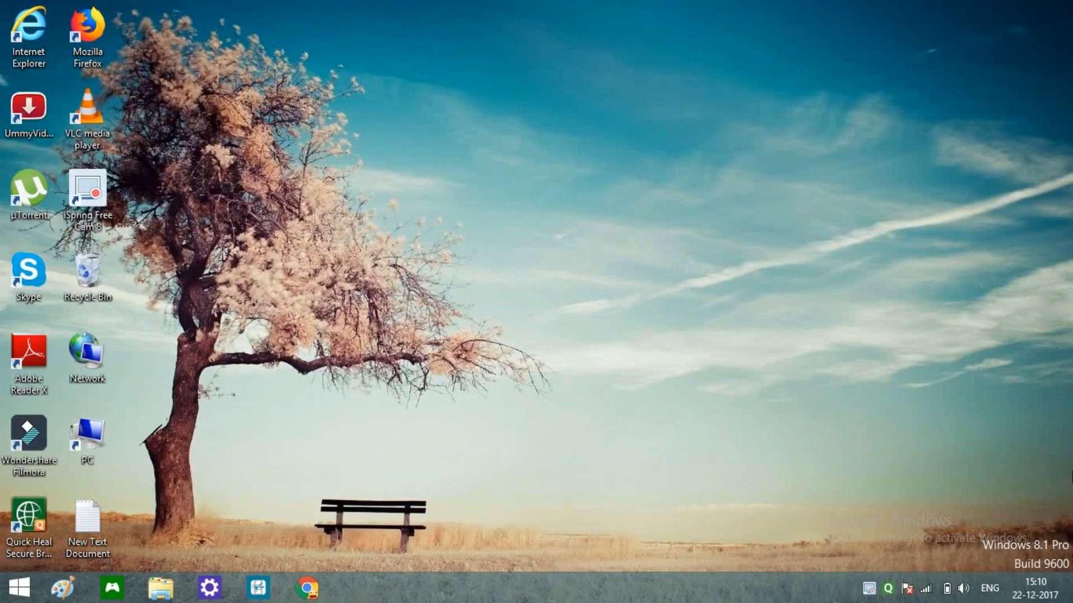
Restart the computer from the Settings charm's Power options and return to the desktop.
left_click(1055, 497)
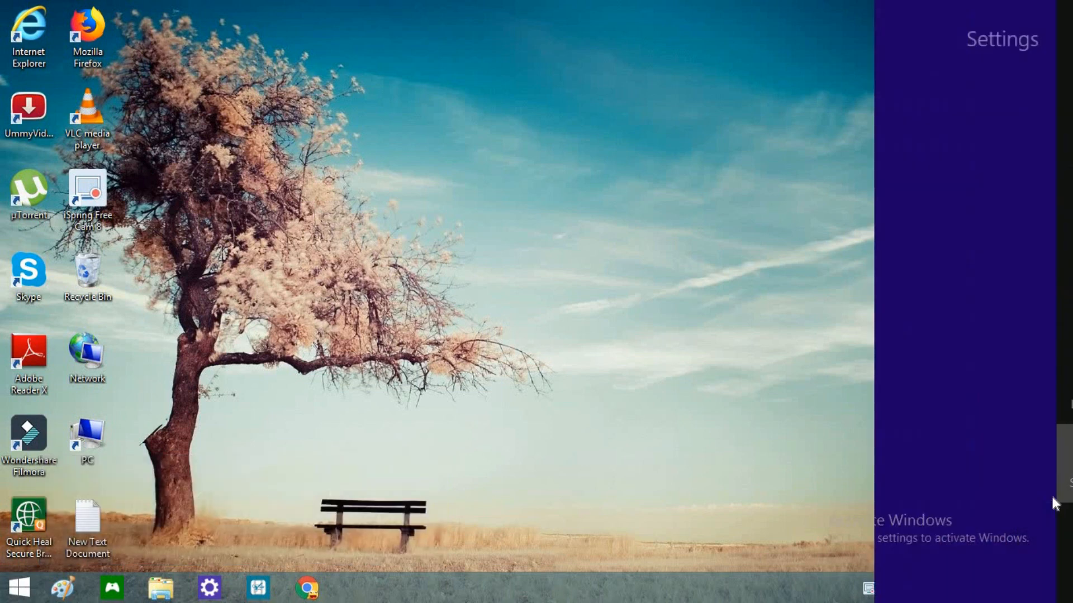
left_click(937, 510)
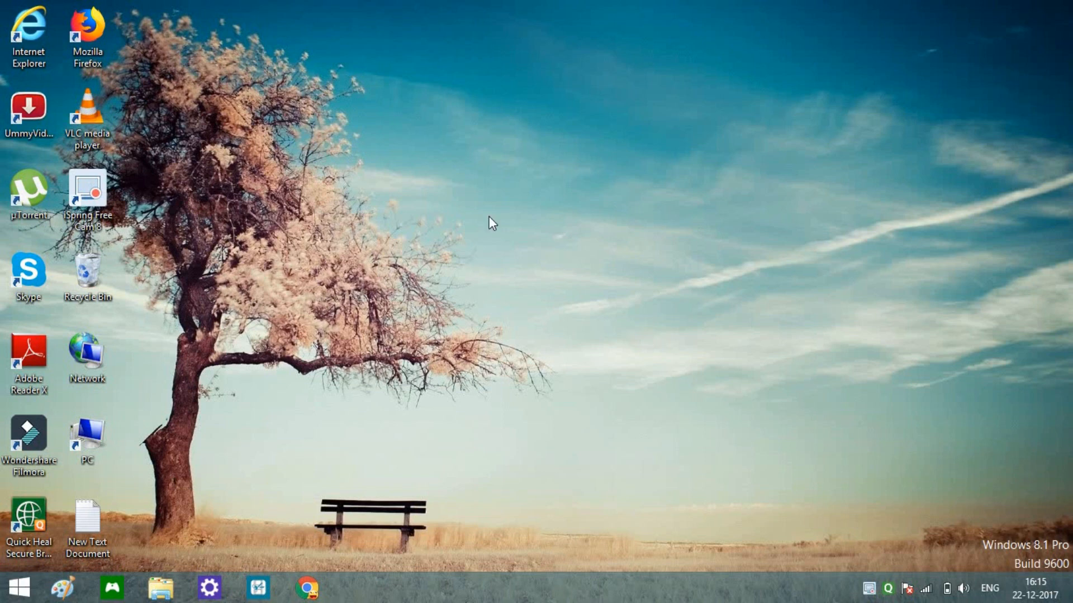
Raise the brightness again to confirm the brightness keys work after the restart.
key("XF86MonBrightnessUp")
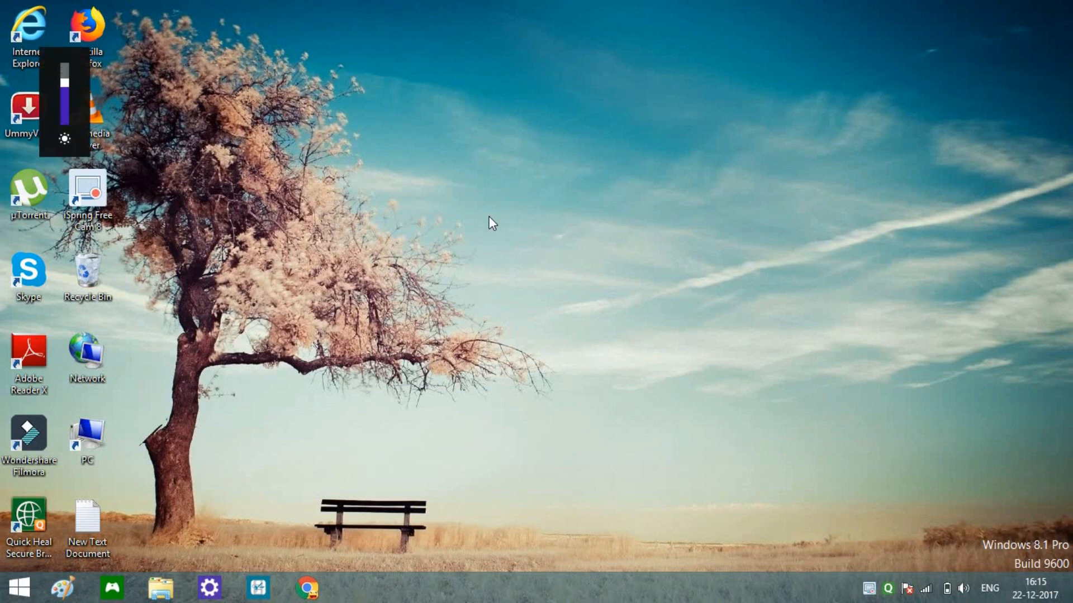